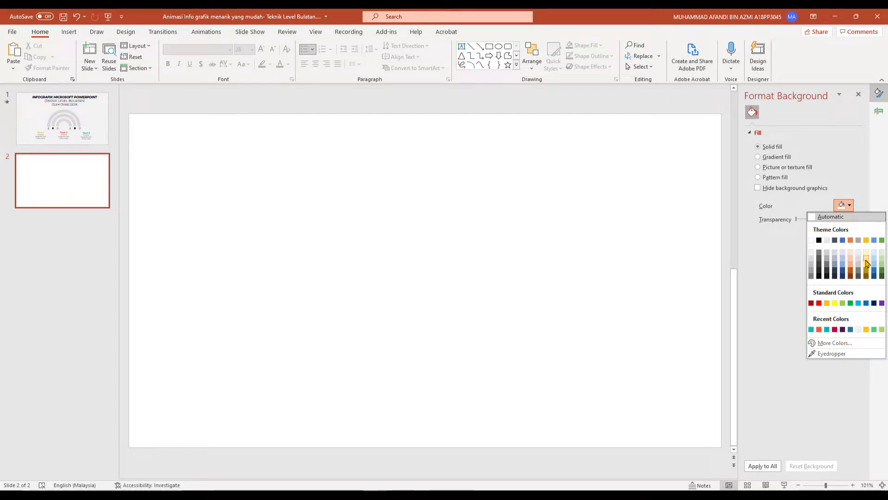
Set the blank slide's solid background fill to the lightest orange theme colour.
click(812, 257)
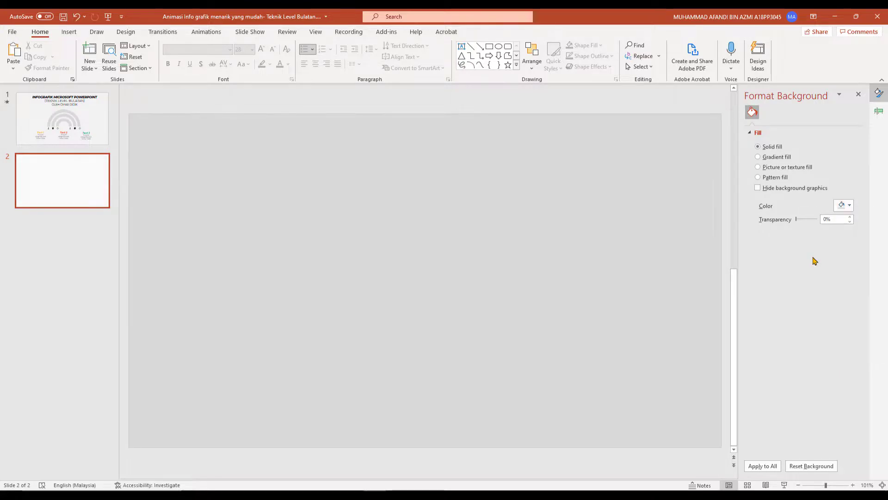
click(846, 208)
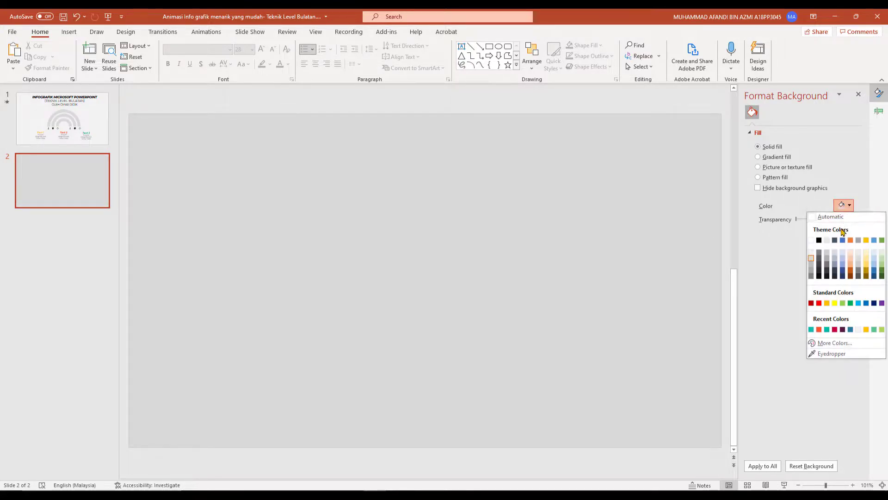
click(850, 253)
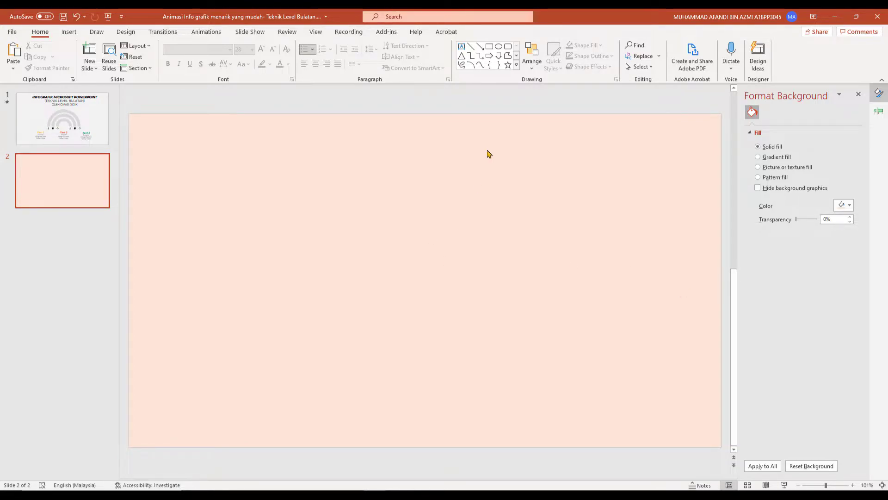
Draw a hollow circle about 5.85 cm wide near the slide's centre with a narrowed band and no outline.
click(517, 65)
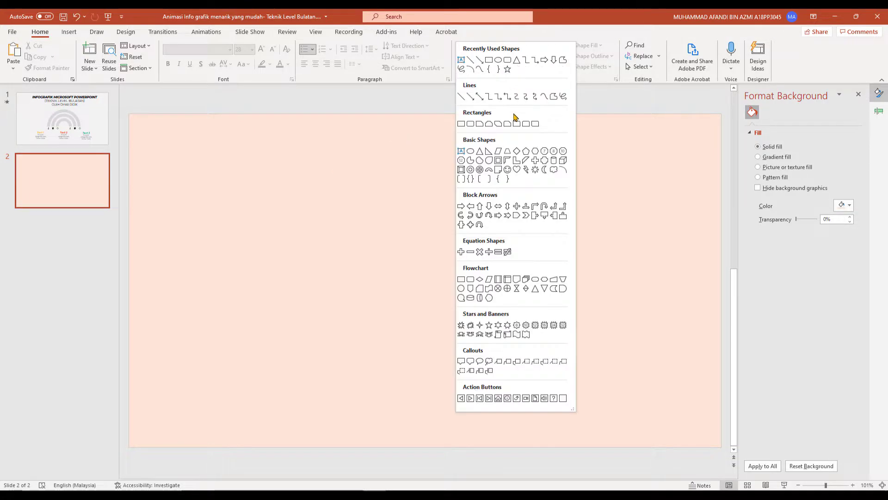
click(470, 170)
drag(401, 225, 487, 326)
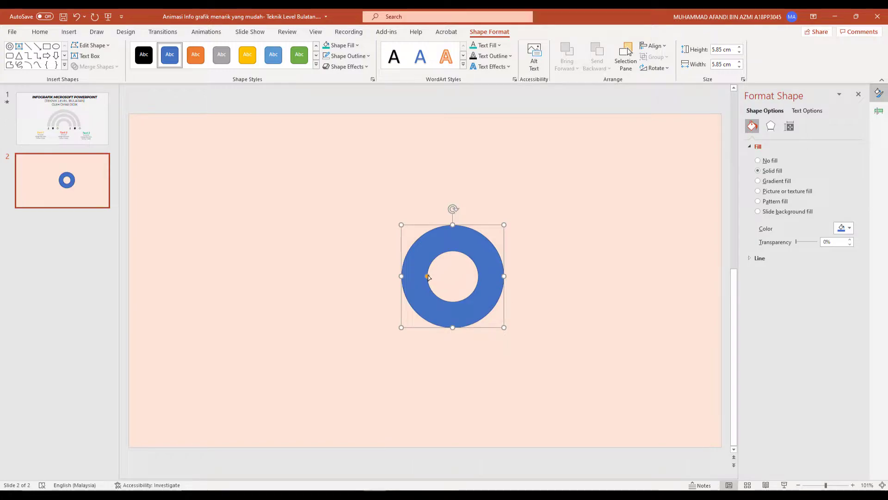
drag(427, 276, 416, 277)
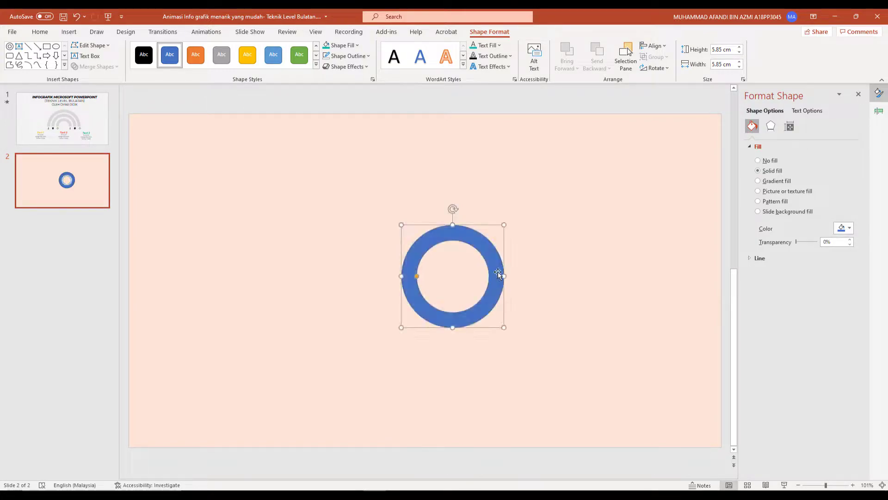
click(365, 56)
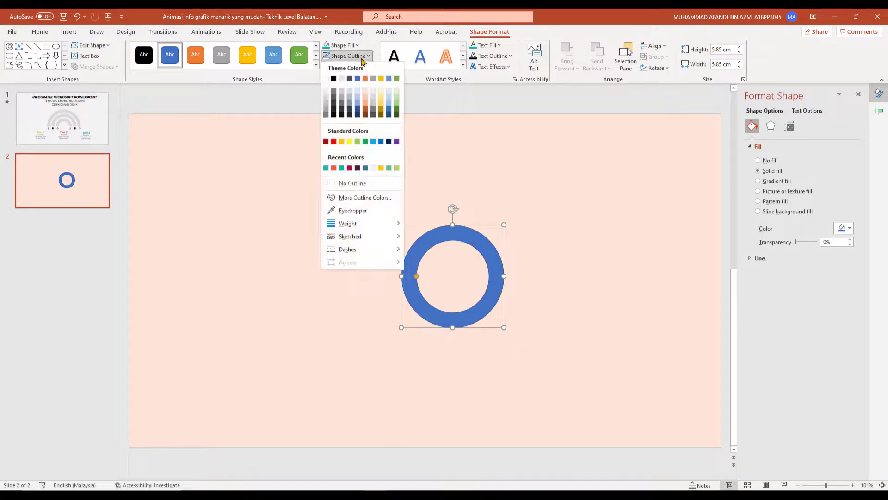
click(365, 191)
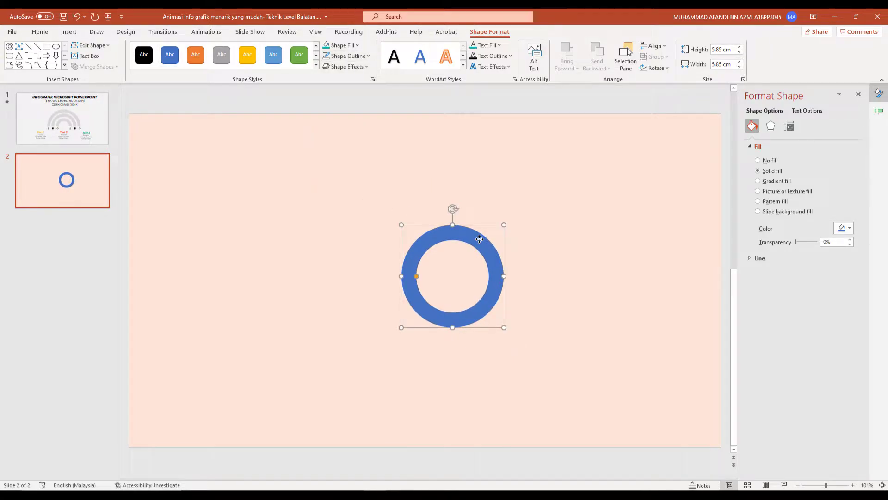
Duplicate the ring, enlarge the copy to about 8.31 cm and centre it around the original with a thin gap.
key(ctrl+c)
key(ctrl+v)
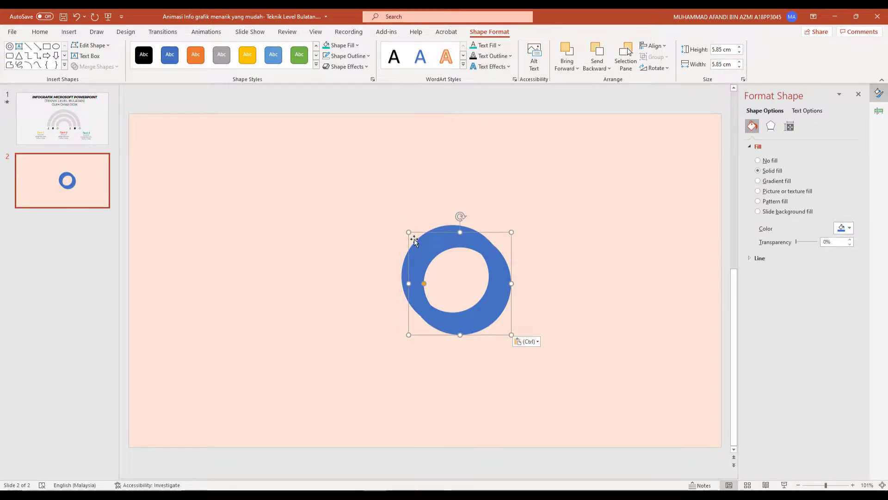
drag(401, 224, 355, 177)
drag(503, 264, 519, 283)
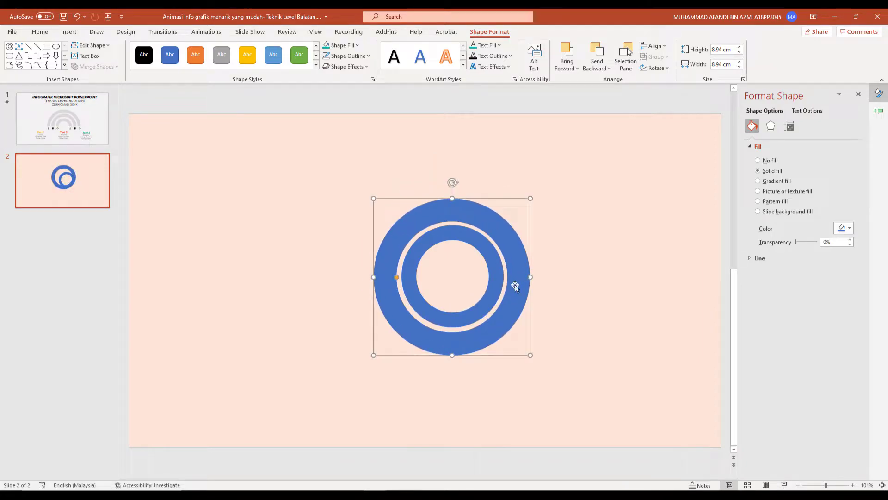
drag(373, 198, 385, 209)
drag(529, 274, 523, 265)
drag(401, 276, 402, 274)
click(498, 275)
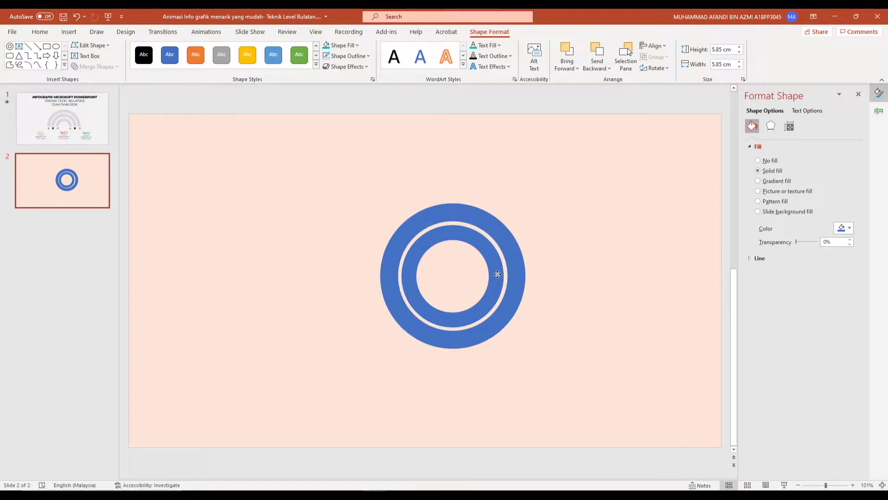
drag(494, 259, 493, 258)
click(518, 295)
drag(518, 297, 515, 297)
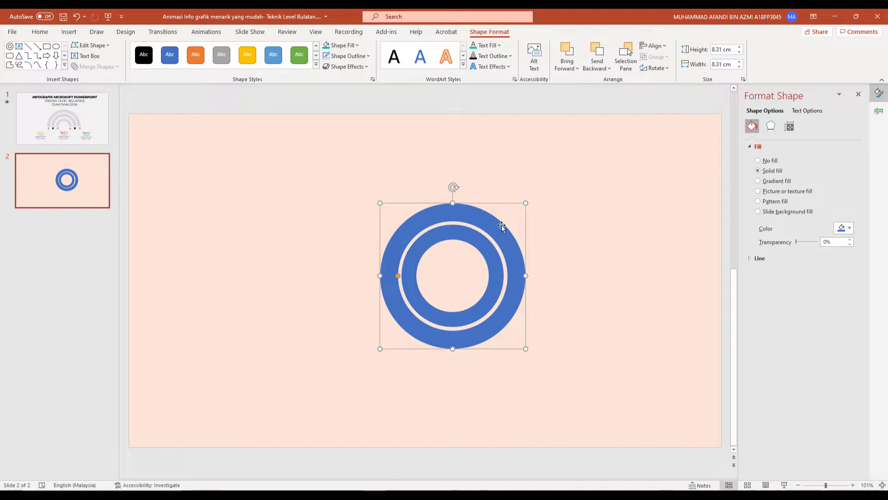
Add a third concentric ring about 10.82 cm wide around the other two and thin its band to leave a gap.
key(ctrl+v)
drag(501, 226, 479, 203)
drag(510, 326, 557, 381)
drag(528, 343, 520, 338)
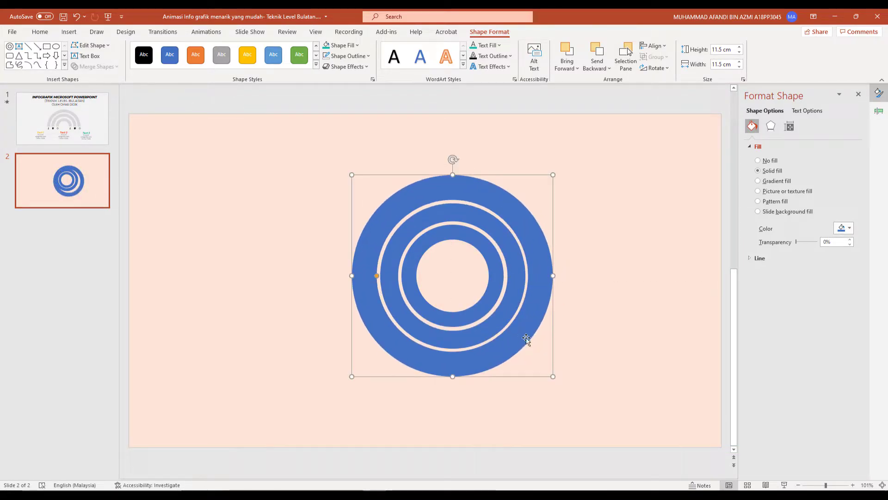
drag(554, 377, 540, 364)
drag(505, 333, 513, 336)
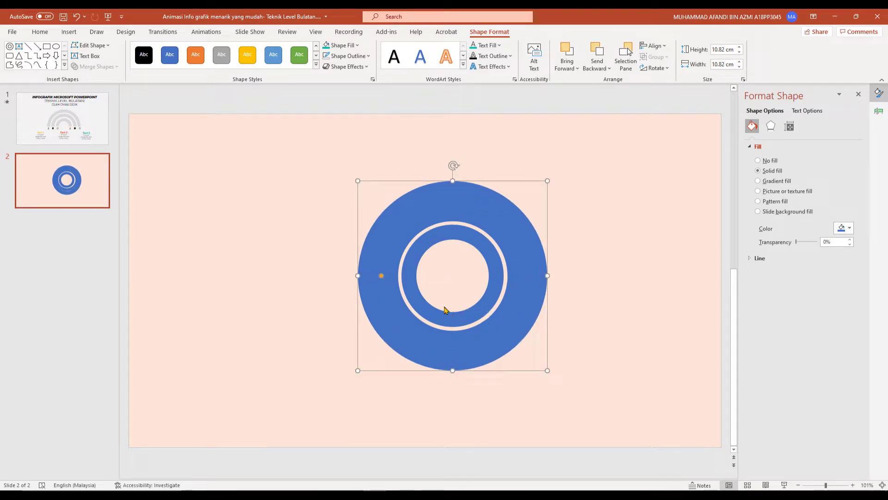
drag(381, 275, 376, 278)
click(620, 238)
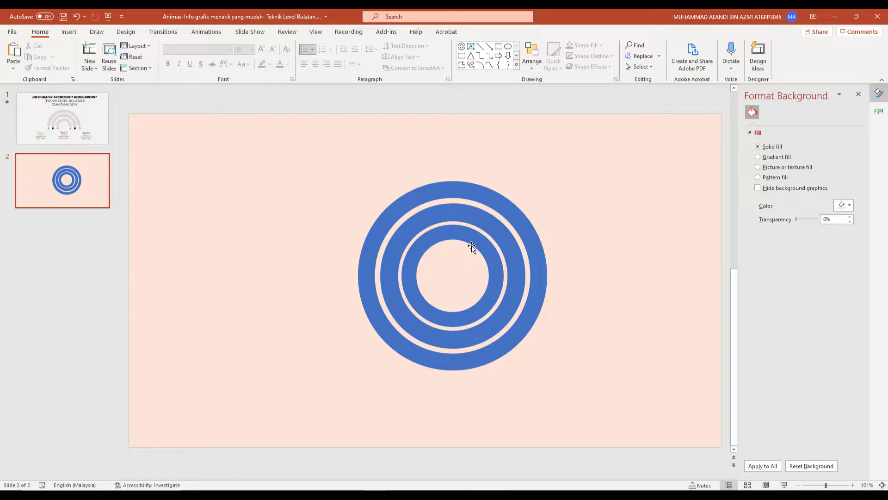
Add a fourth concentric ring about 13.14 cm wide around the others and narrow its band to leave a gap.
click(507, 207)
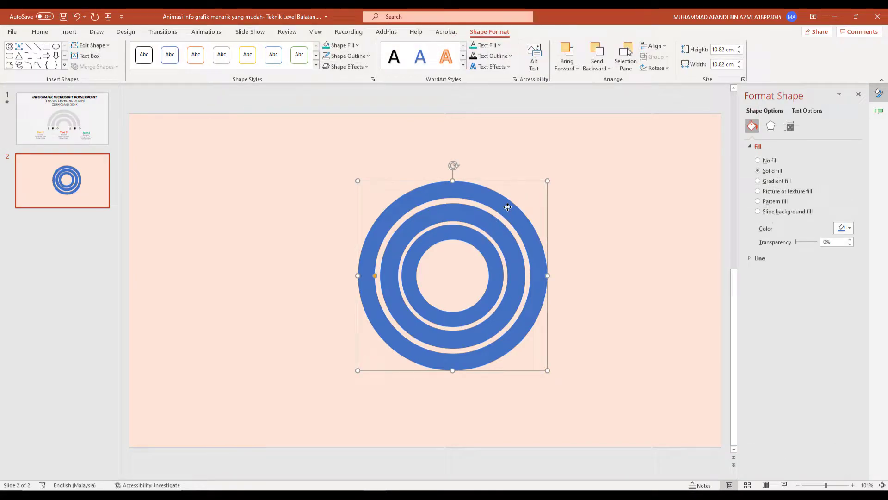
key(ctrl+v)
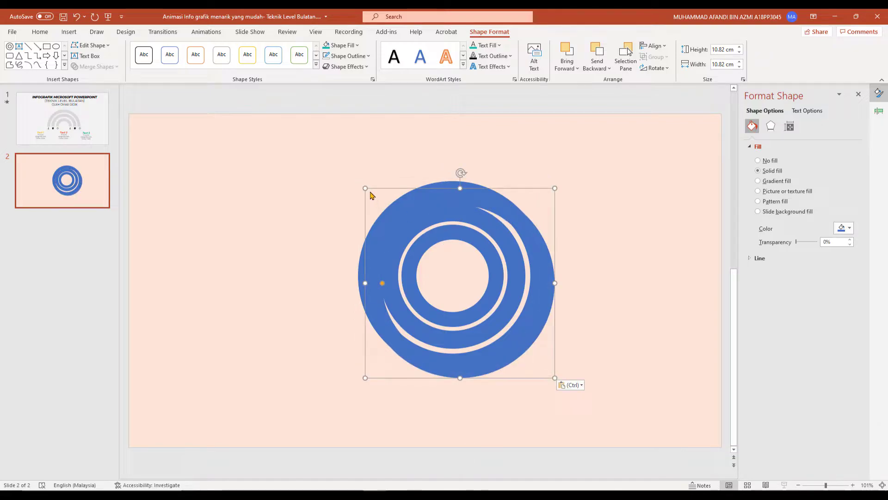
drag(365, 189, 327, 168)
drag(548, 245, 562, 258)
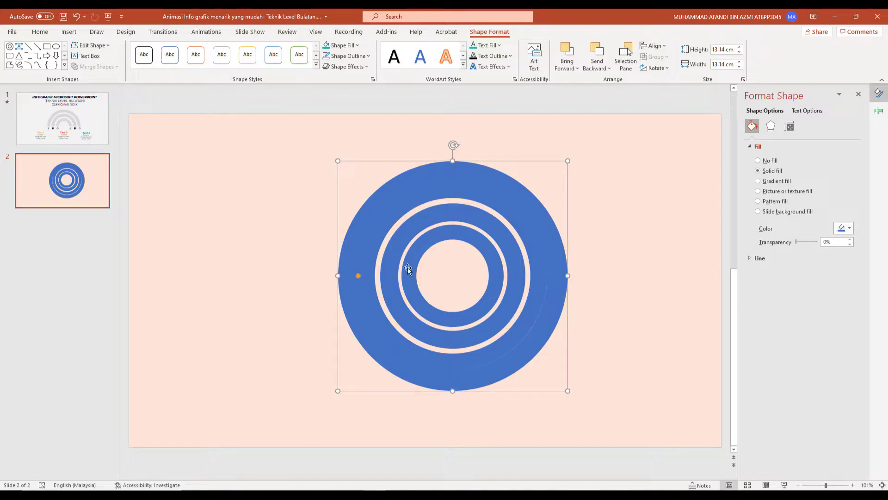
drag(358, 276, 355, 278)
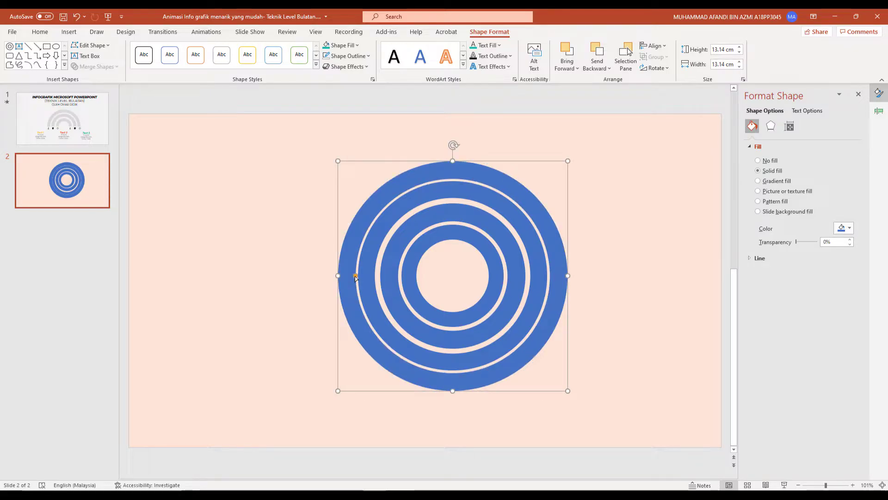
click(665, 240)
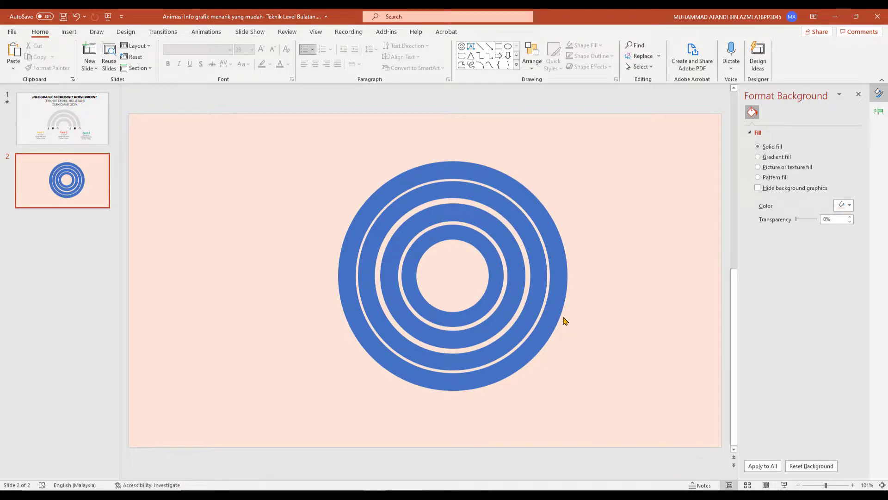
Copy all four rings and paste them onto a new slide after slide 2.
key(ctrl+a)
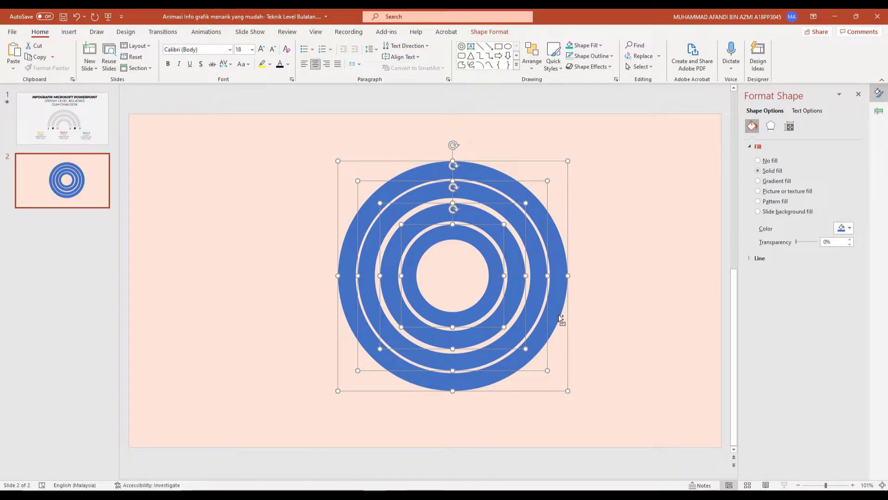
click(79, 194)
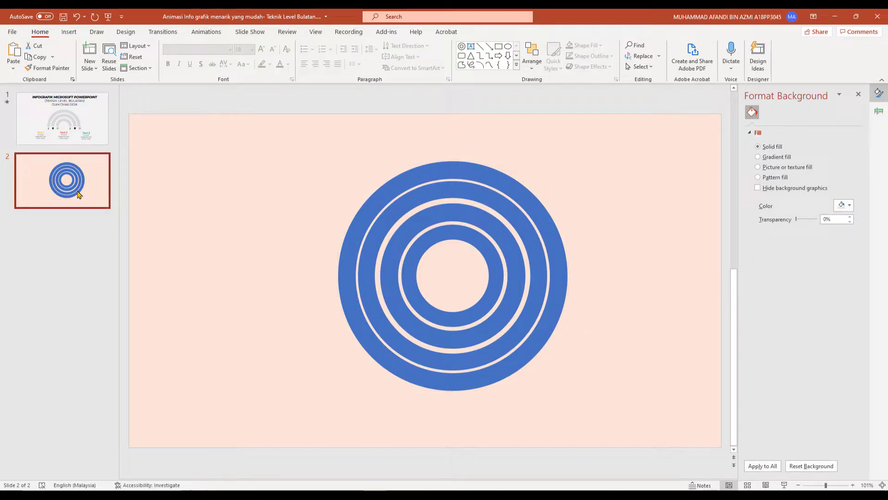
key(Return)
key(ctrl+v)
click(466, 245)
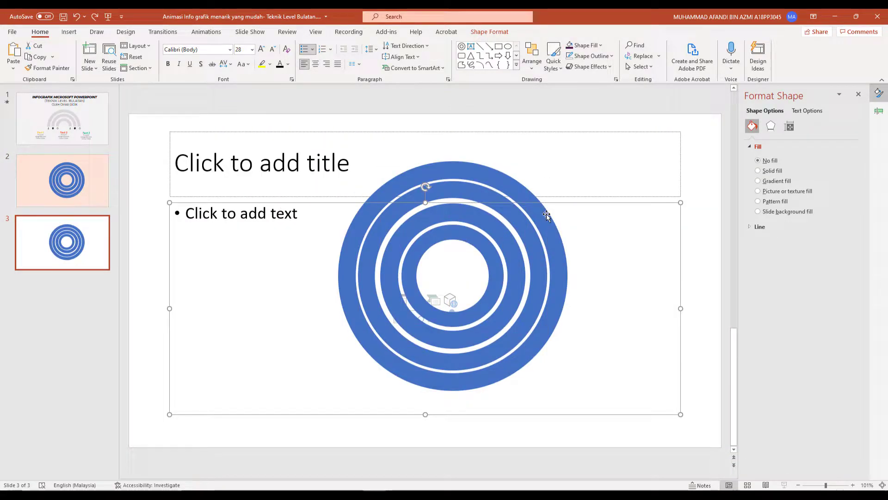
Delete the empty title and text placeholders from slide 3.
click(296, 219)
click(293, 129)
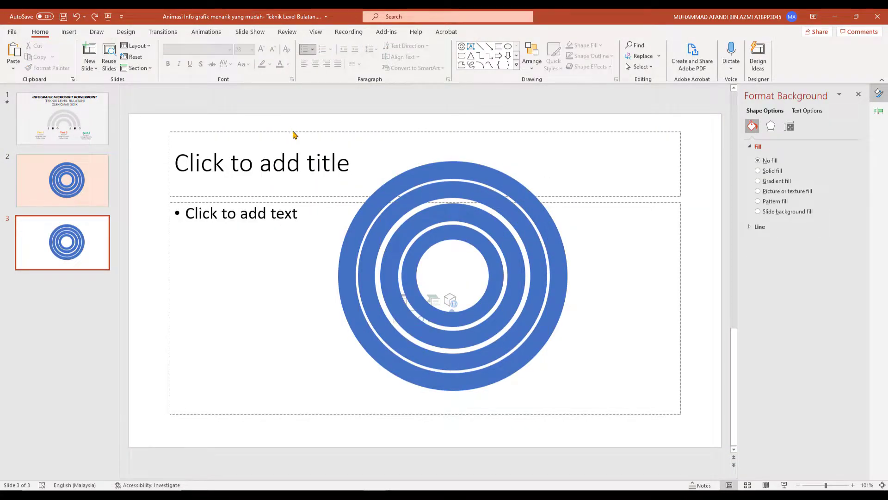
click(292, 131)
key(Delete)
click(297, 202)
key(Delete)
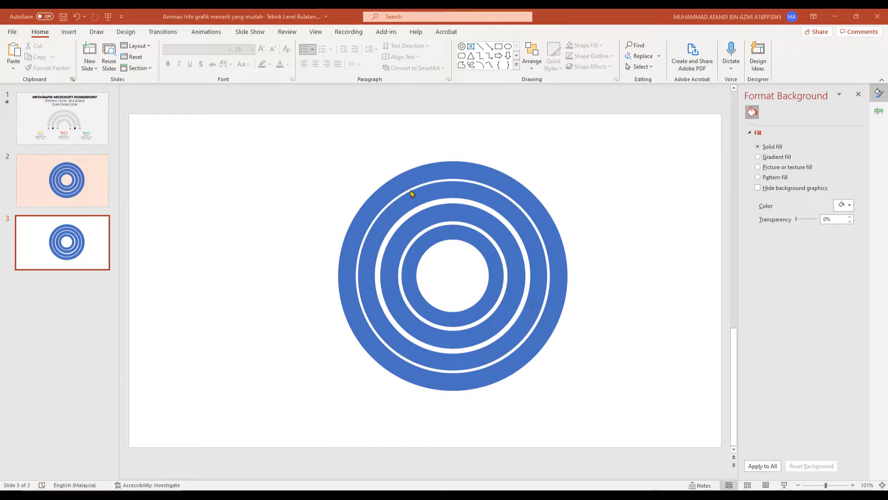
Draw a rectangle about 4.1 cm high and 6.8 cm wide over the innermost ring's upper half and remove its outline.
click(499, 47)
drag(349, 169, 531, 275)
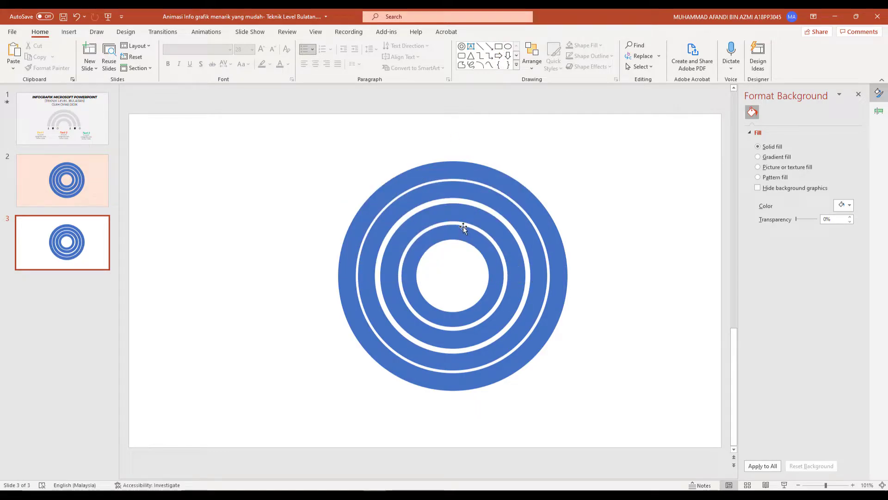
click(498, 46)
mouse_move(392, 203)
mouse_down()
mouse_move(446, 247)
mouse_move(511, 275)
mouse_move(475, 235)
mouse_move(475, 254)
mouse_move(482, 258)
mouse_move(498, 236)
mouse_move(474, 229)
mouse_move(475, 250)
mouse_up()
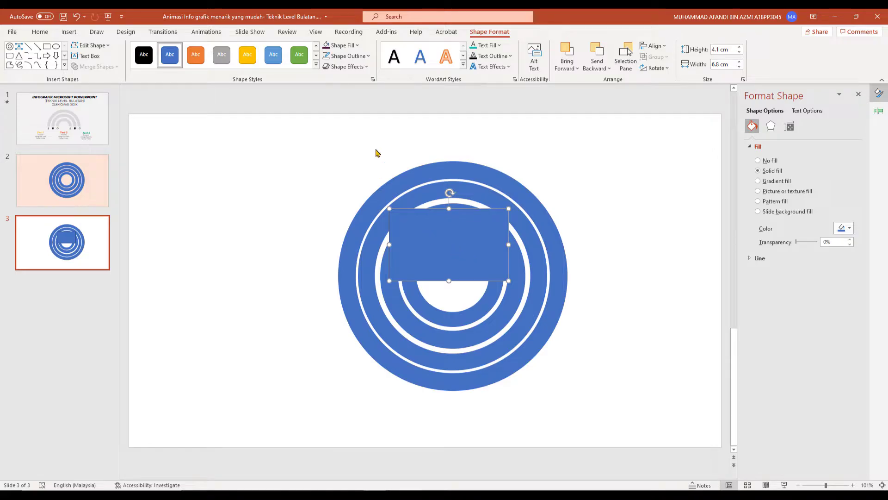
click(356, 55)
click(357, 183)
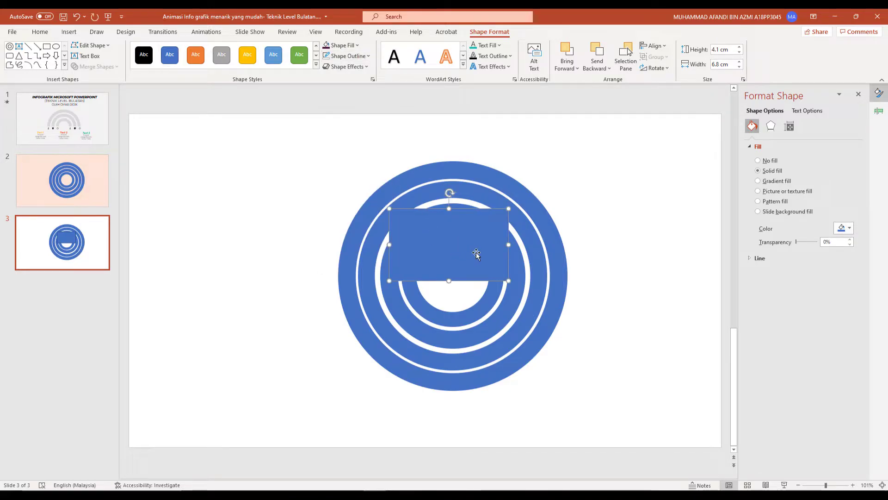
Duplicate the rectangle and place the spare copy on the empty area left of the rings.
key(ctrl+c)
key(ctrl+v)
drag(440, 258, 200, 252)
Shorten the rectangle over the innermost ring to about 3.49 cm and intersect it with that ring to keep the upper half.
click(428, 250)
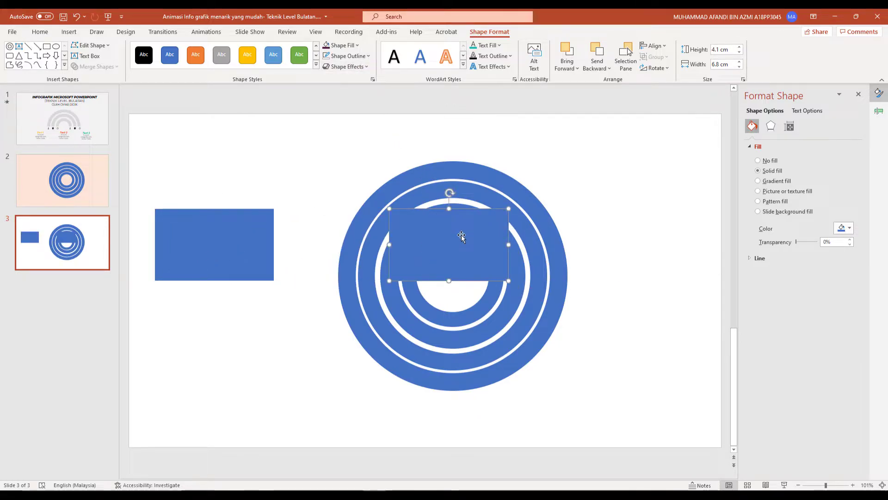
drag(450, 209, 450, 219)
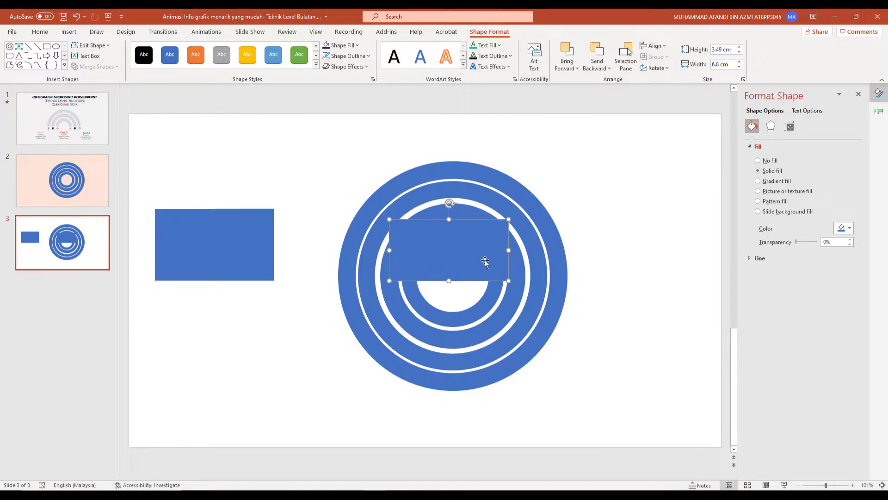
shift+click(480, 307)
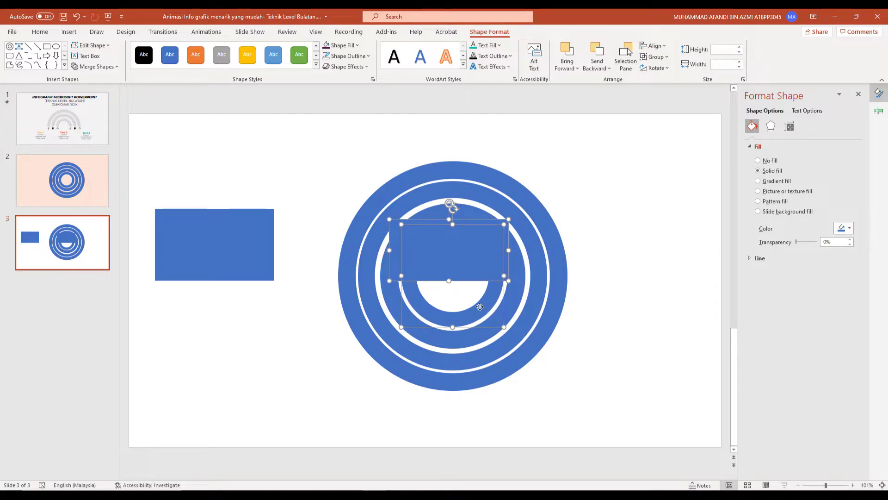
click(109, 66)
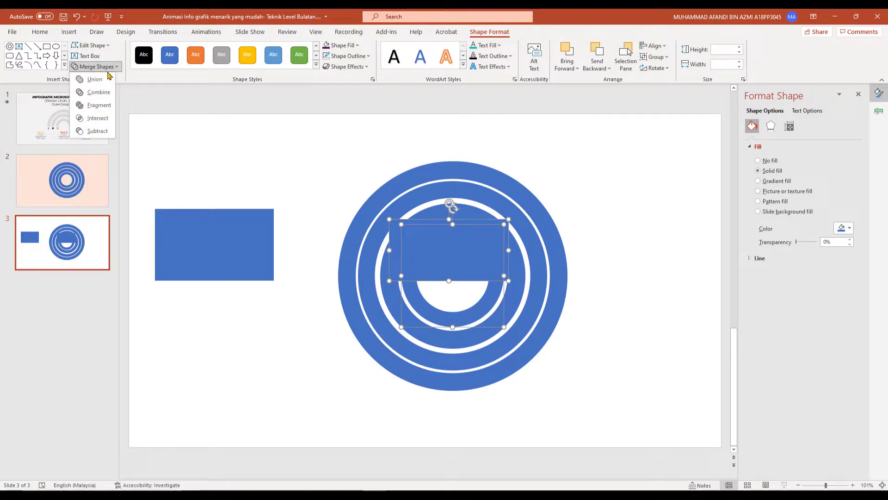
click(102, 123)
Duplicate the spare rectangle and enlarge the copy to about 4.82 cm high and 9.13 cm wide over the second-smallest ring's upper half.
click(216, 244)
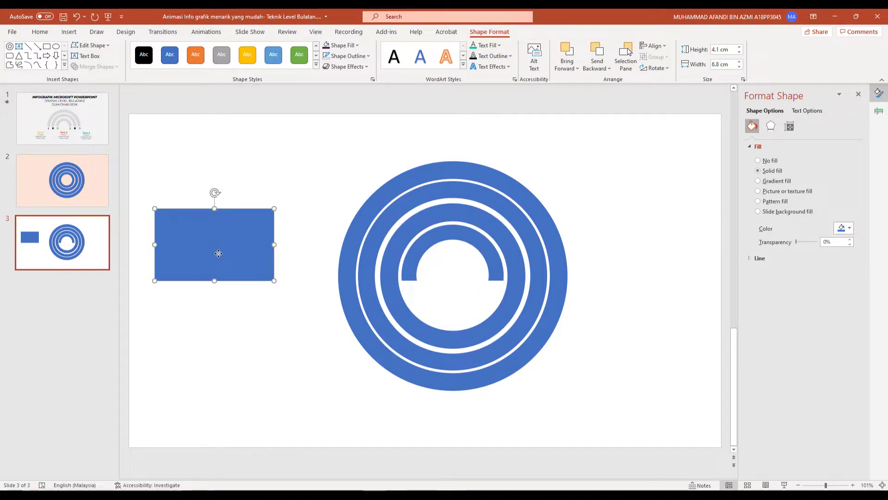
key(ctrl+d)
drag(246, 258, 475, 252)
drag(454, 208, 453, 196)
drag(513, 238, 531, 239)
drag(394, 237, 371, 239)
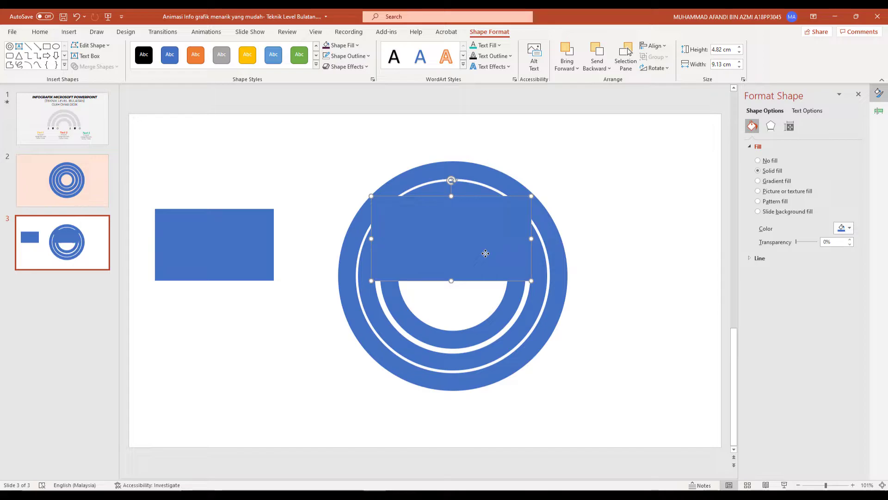
Intersect the enlarged rectangle with the second-smallest ring to keep only the ring's upper half.
shift+click(496, 324)
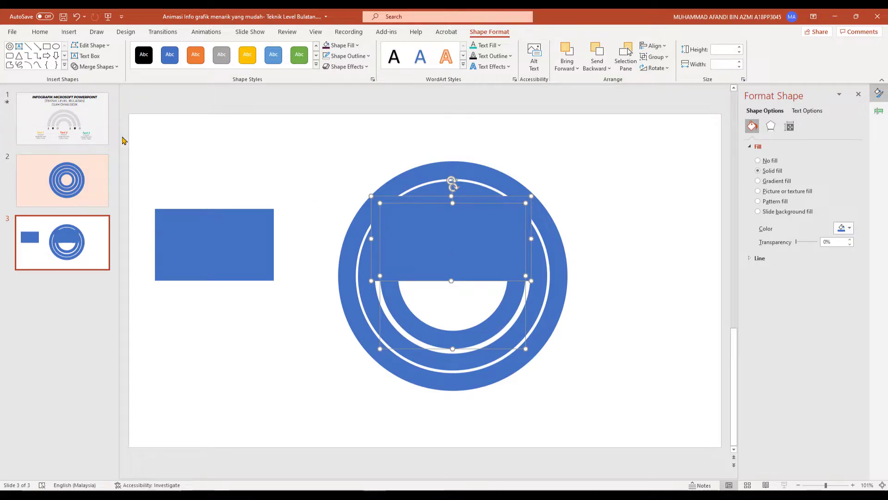
click(96, 66)
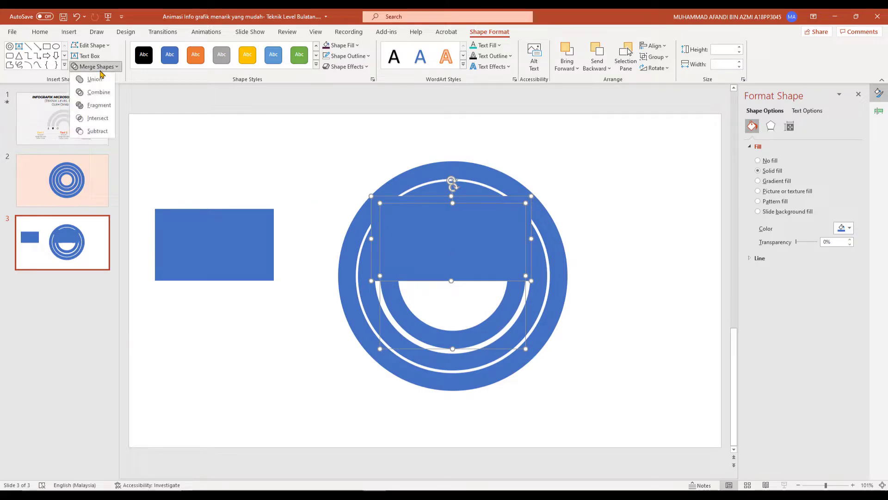
click(103, 119)
Widen the spare rectangle to about 12.04 cm and place it over the upper half of the third ring from the center.
click(219, 262)
drag(274, 244, 315, 244)
drag(224, 245, 455, 244)
drag(537, 245, 562, 244)
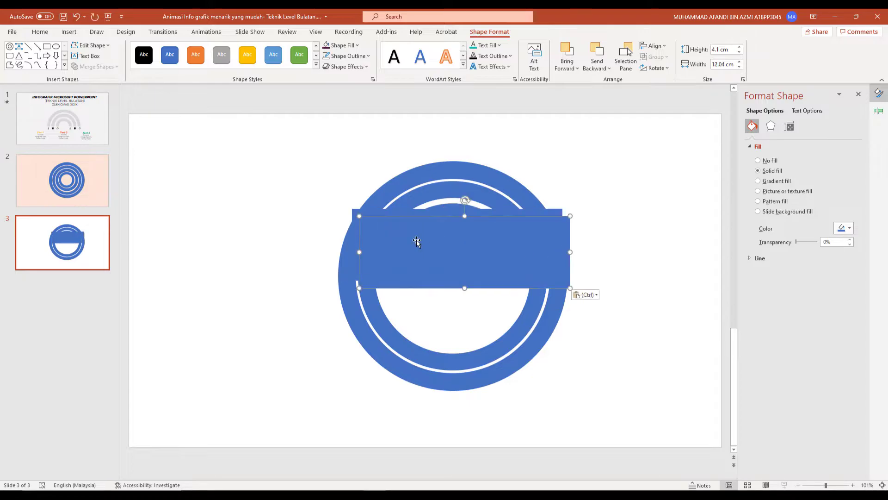
Copy the widened rectangle, set the copy aside left of the rings, and intersect the original with the third ring to keep the upper half.
key(ctrl+z)
key(ctrl+z)
key(ctrl+z)
key(ctrl+z)
key(ctrl+z)
key(ctrl+z)
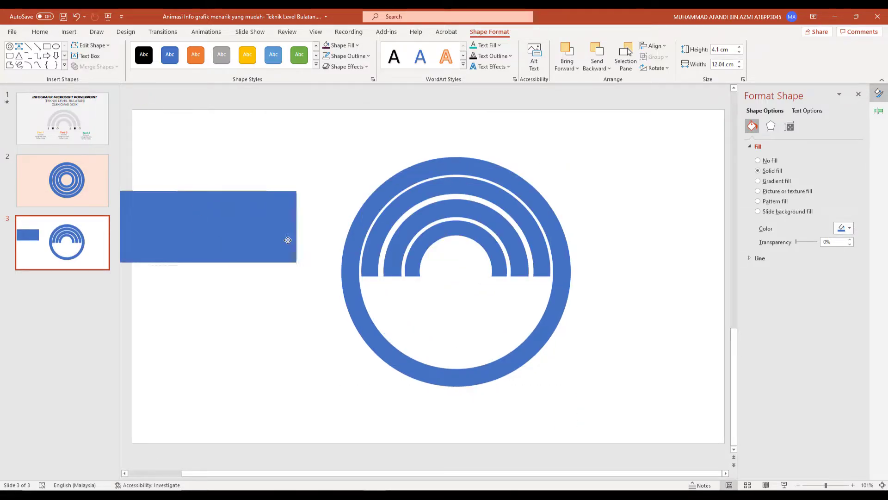
Fit the remaining rectangle over the outermost ring's upper half and intersect the two to leave a half-circle arc.
key(ctrl+y)
key(ctrl+y)
key(ctrl+y)
key(ctrl+y)
key(ctrl+y)
key(ctrl+y)
key(ctrl+y)
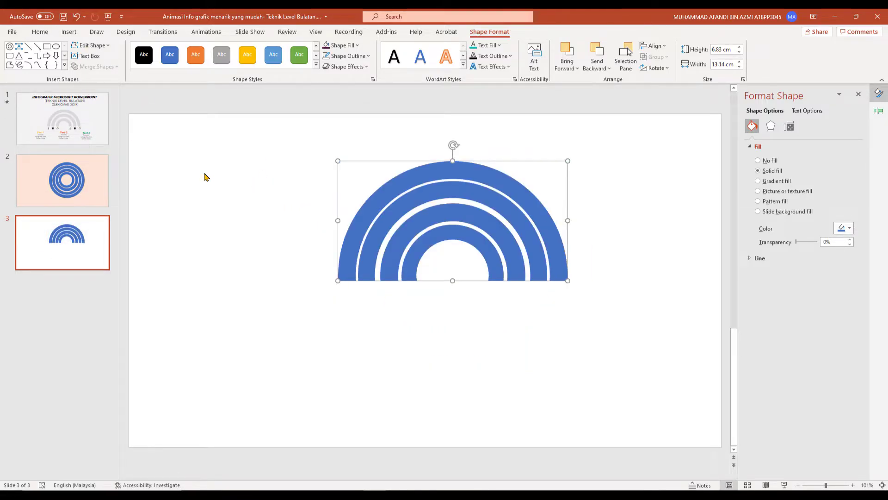
click(206, 178)
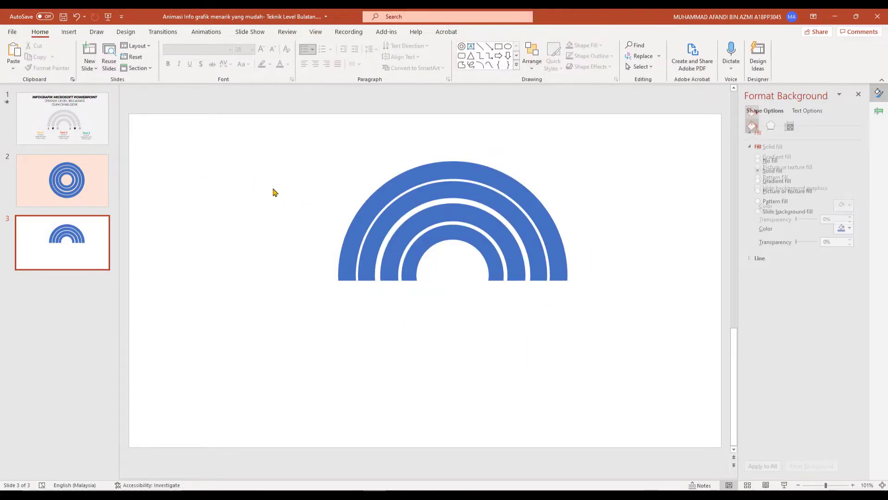
click(396, 225)
click(410, 229)
click(434, 239)
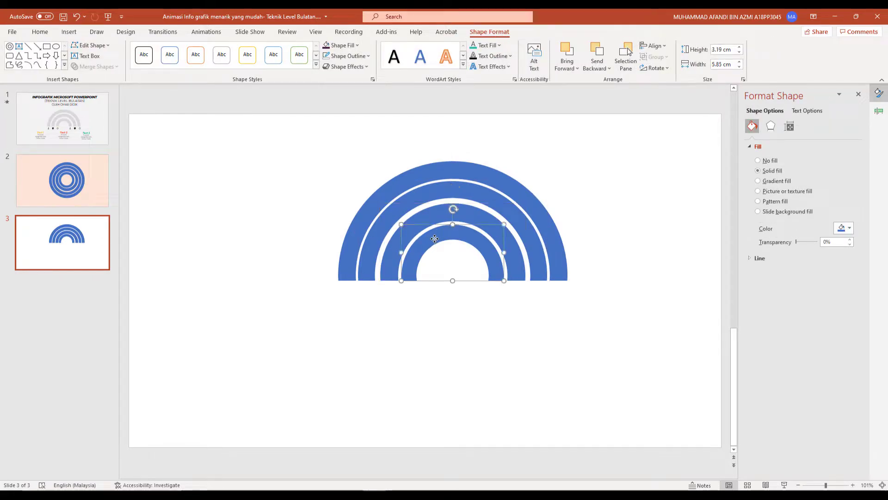
click(458, 297)
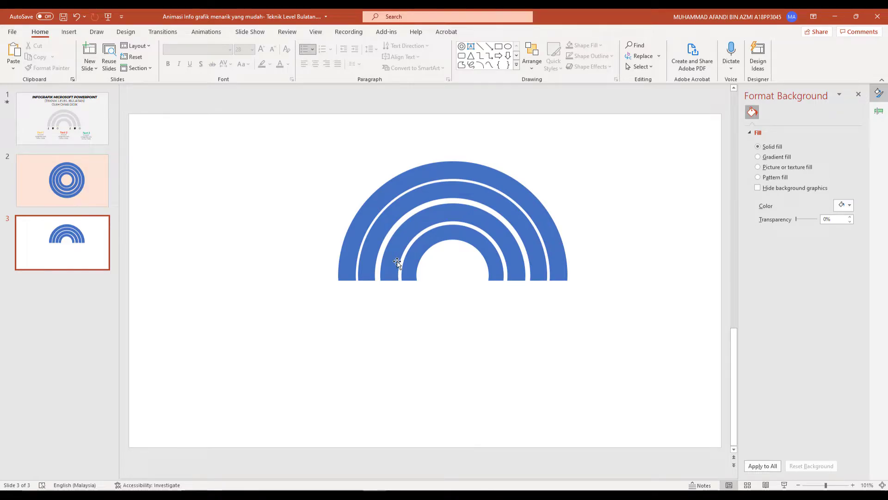
Fill the innermost arc with the recent dark purple and the second arc with the recent crimson.
click(428, 242)
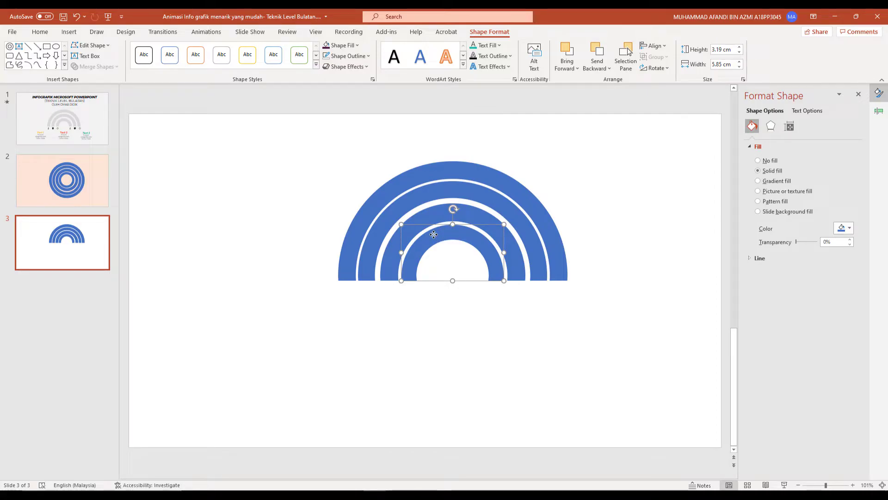
click(345, 45)
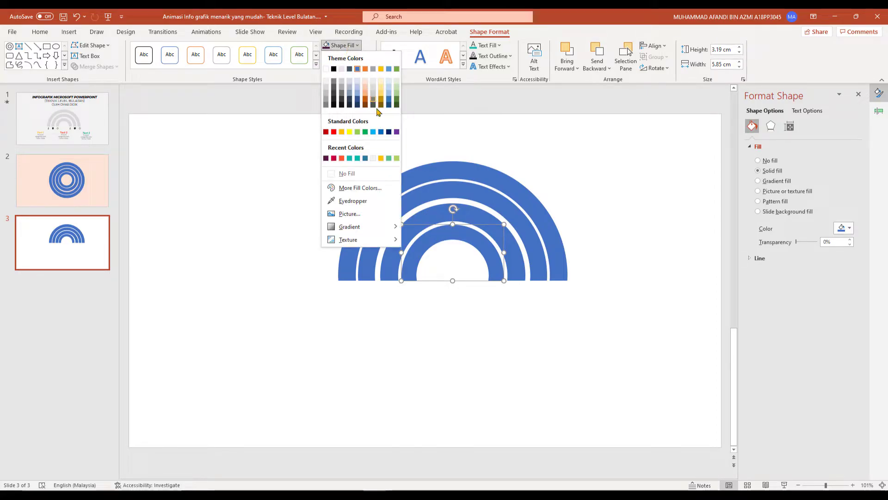
click(326, 157)
click(465, 210)
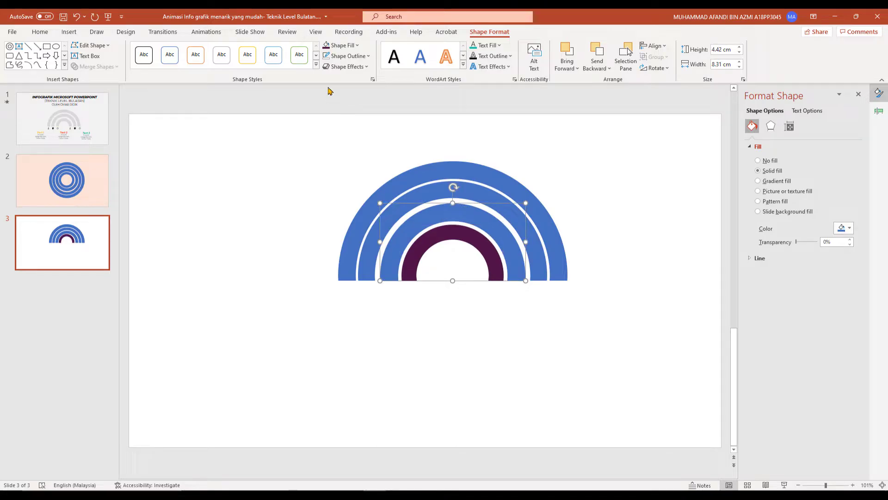
click(344, 45)
click(333, 157)
Fill the third arc with the recent orange and the outermost arc with the recent teal.
click(463, 187)
click(344, 45)
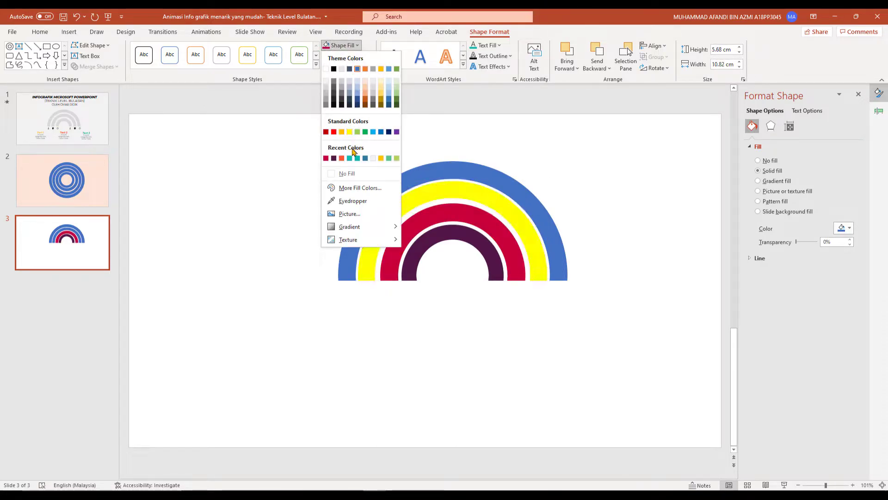
click(342, 158)
click(457, 171)
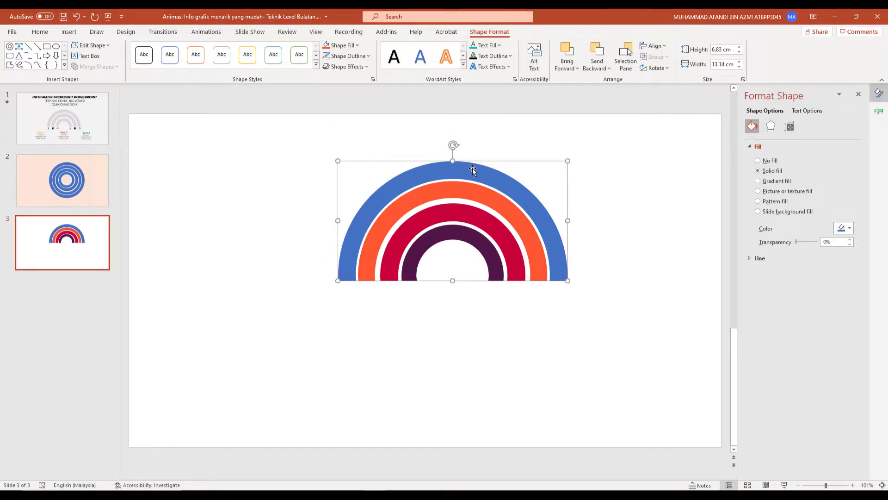
click(344, 45)
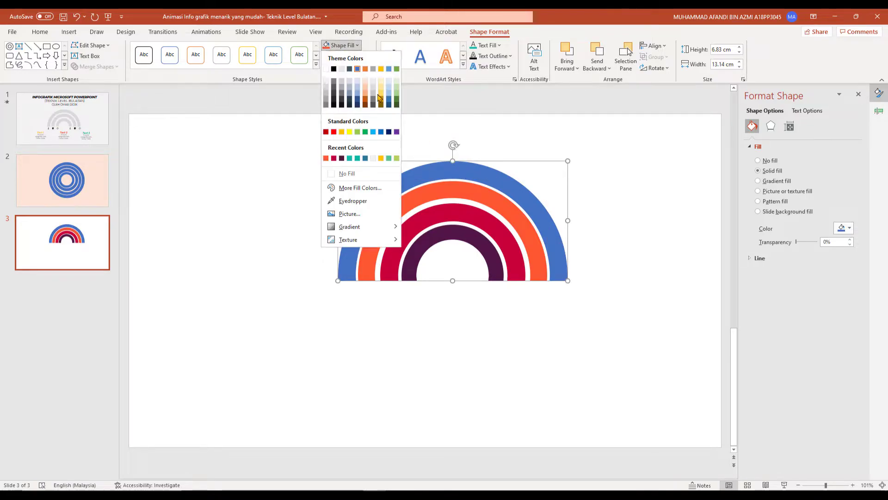
click(349, 158)
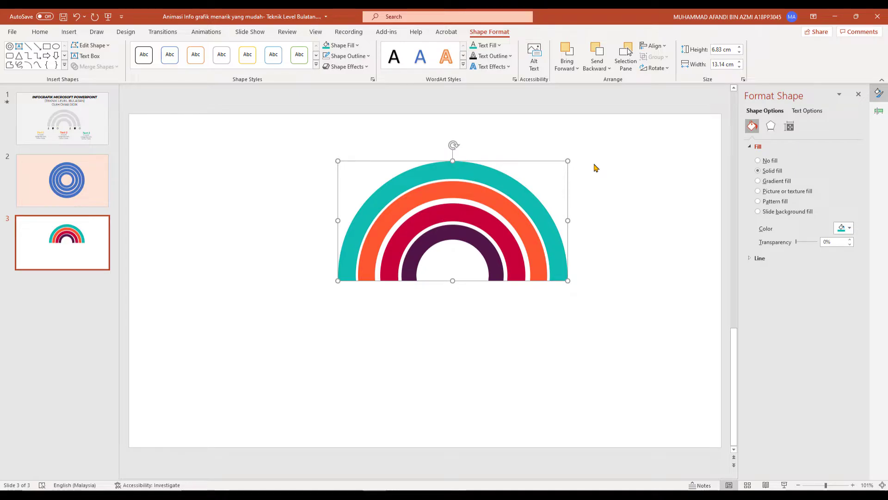
Select all four colored arcs on slide 3.
key(ctrl+a)
click(592, 193)
key(ctrl+a)
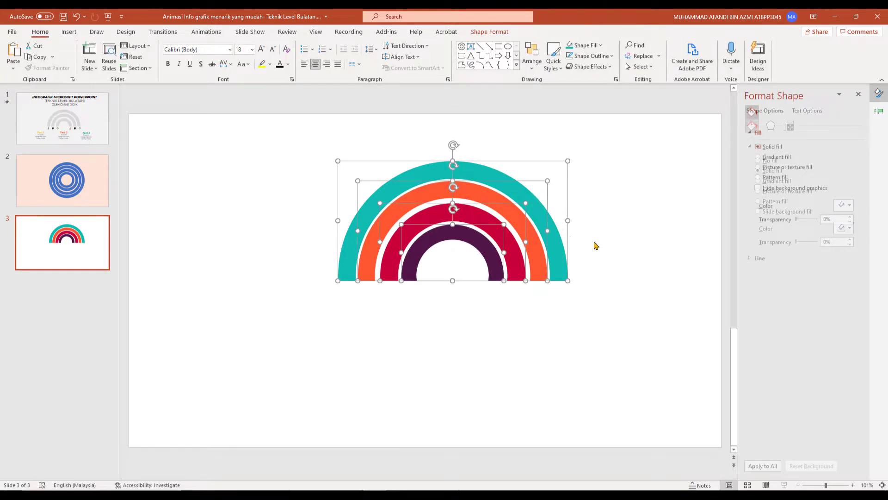